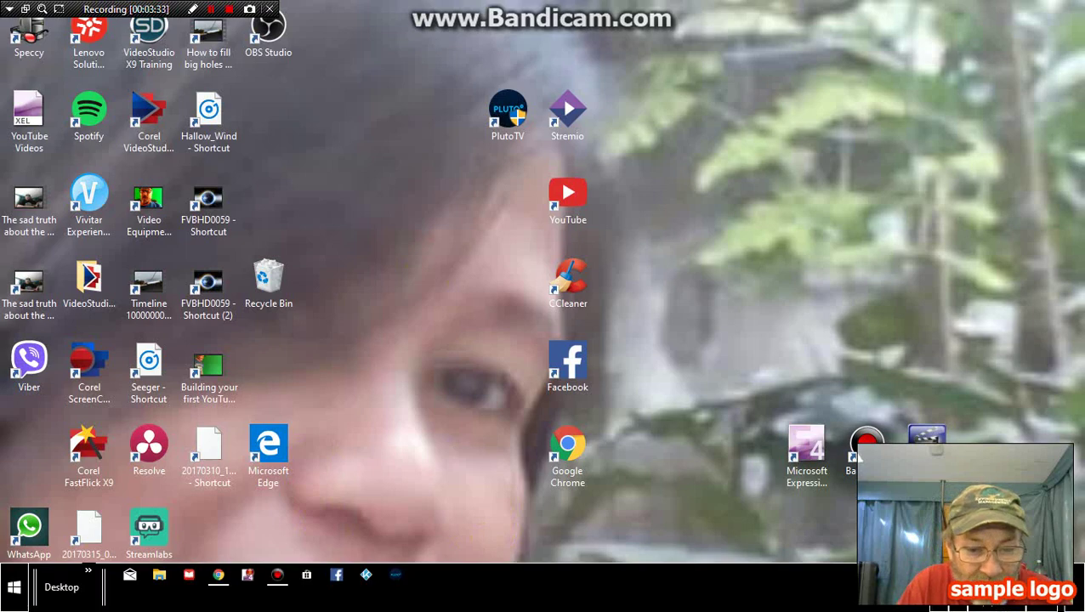
# - Restore Chrome from the taskbar to the portableapps.com/download page and reposition the window
pyautogui.click(218, 578)
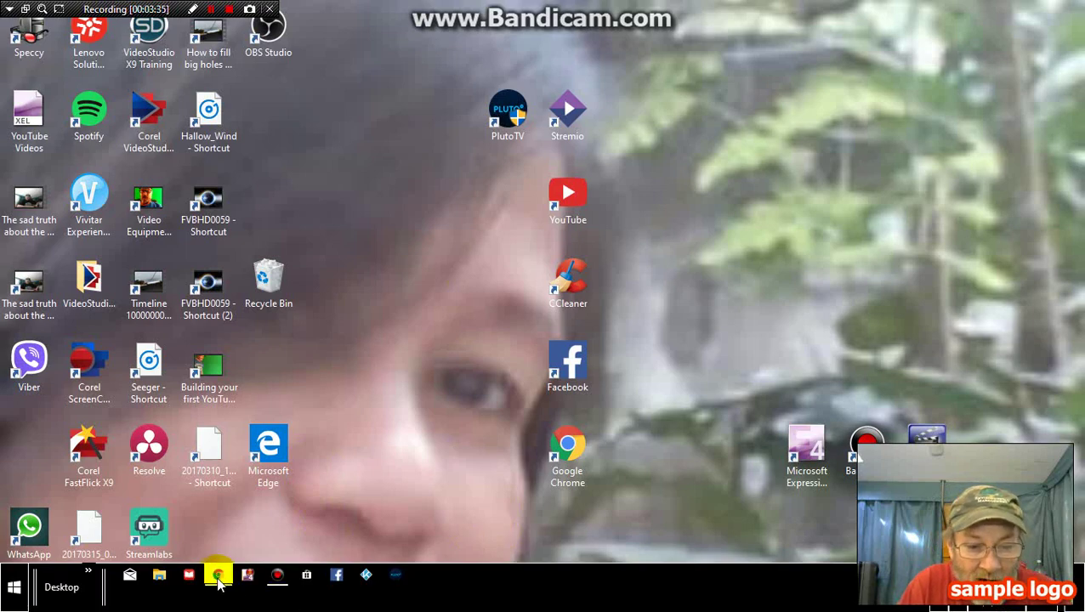
pyautogui.click(219, 578)
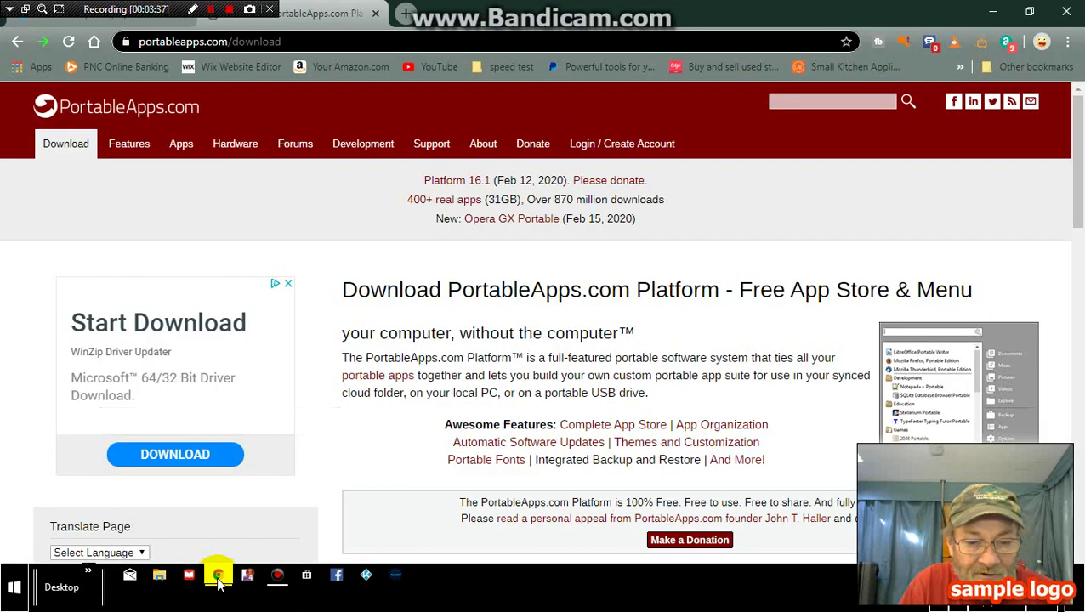
pyautogui.click(109, 12)
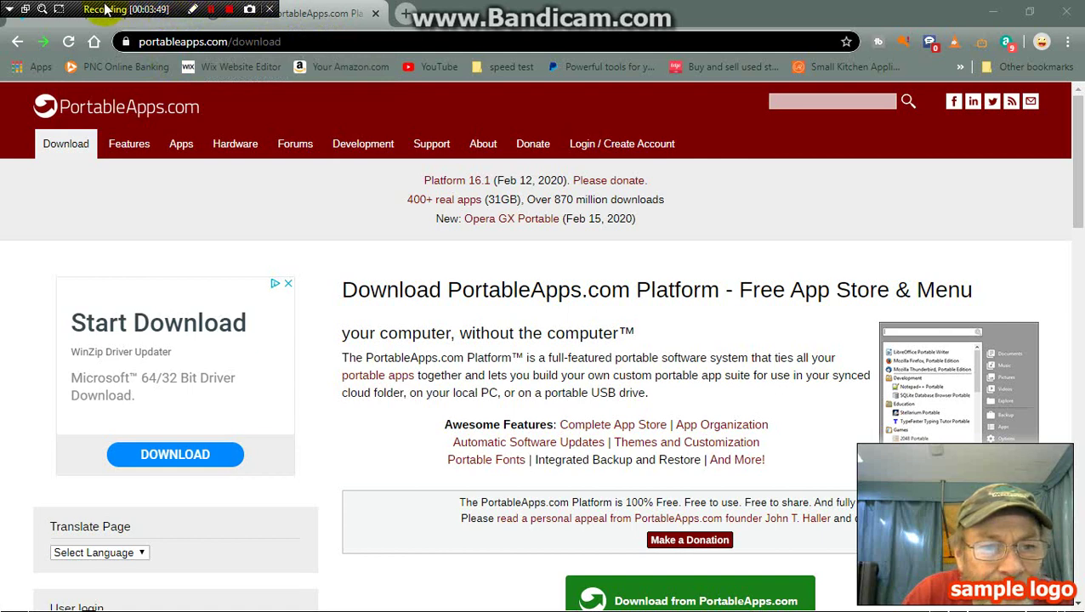
pyautogui.moveTo(106, 9)
pyautogui.mouseDown()
pyautogui.moveTo(548, 34)
pyautogui.moveTo(529, 11)
pyautogui.mouseUp()
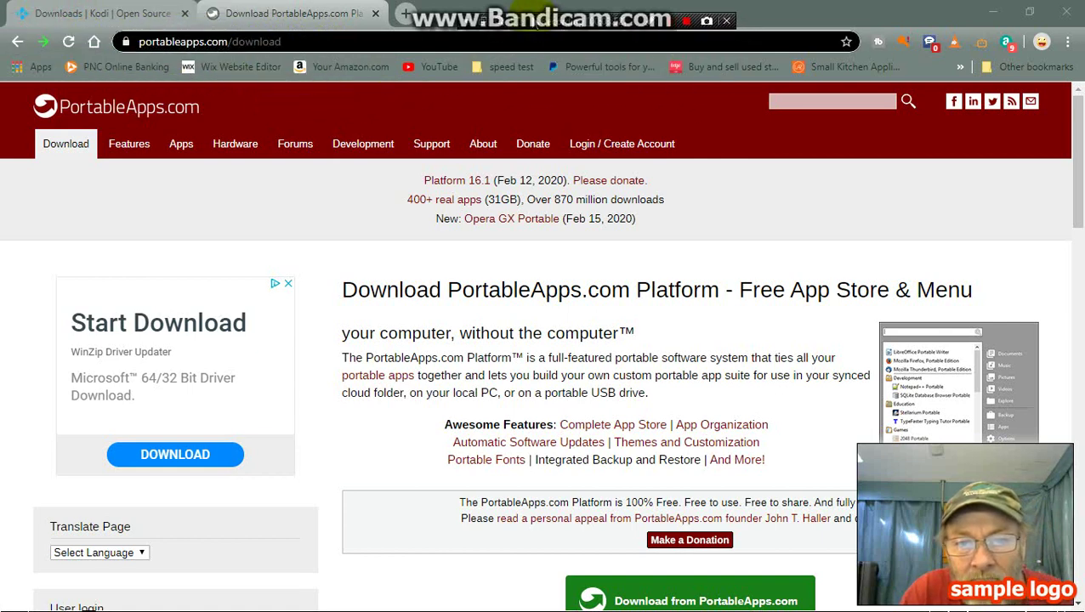
# - Switch to the kodi.tv/download tab listing Windows, Linux, MacOS and Android
pyautogui.click(91, 15)
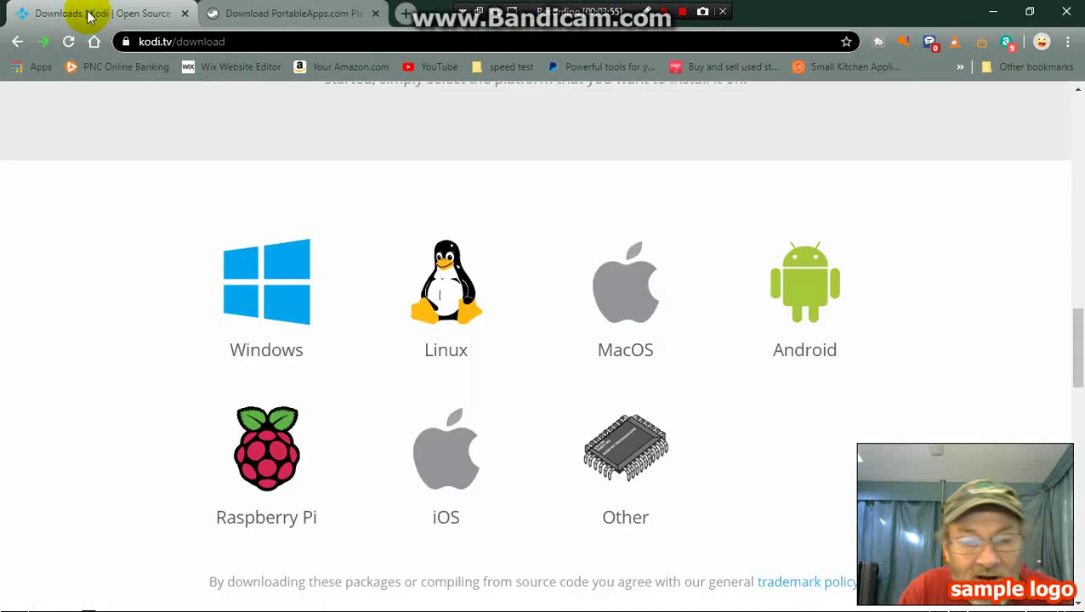
pyautogui.scroll(1, 301, 138)
pyautogui.scroll(4, 301, 137)
pyautogui.scroll(4, 303, 135)
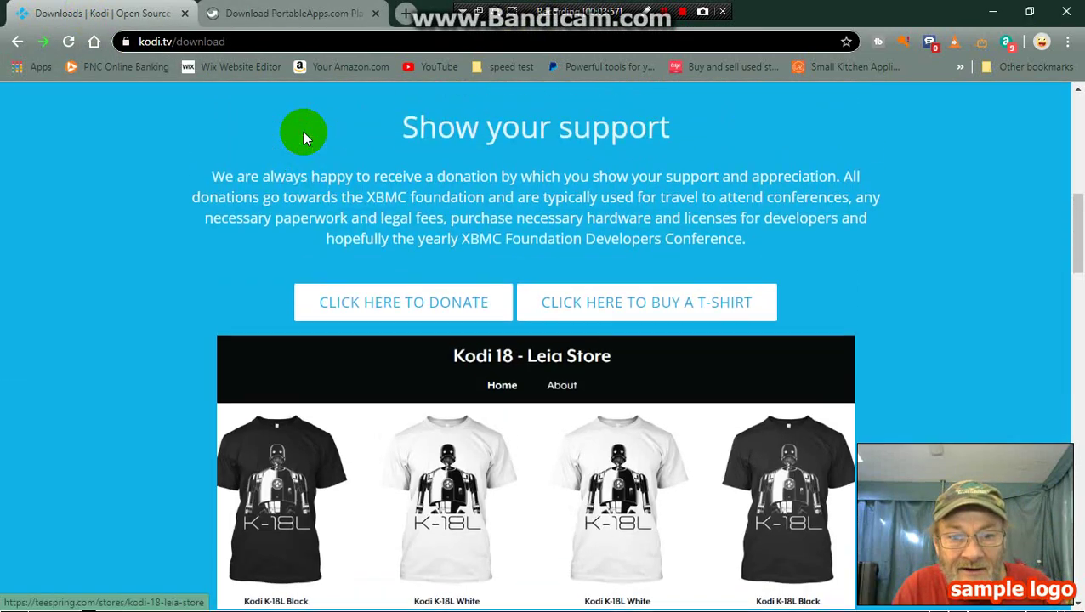
pyautogui.scroll(2, 302, 132)
pyautogui.scroll(5, 303, 132)
pyautogui.scroll(1, 296, 132)
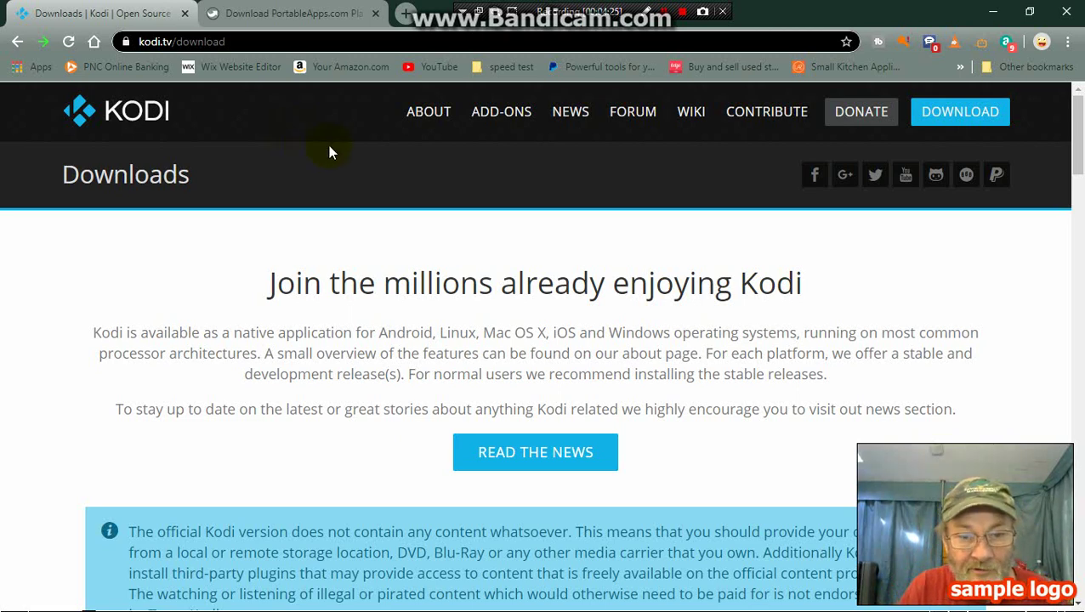
pyautogui.scroll(-2, 440, 187)
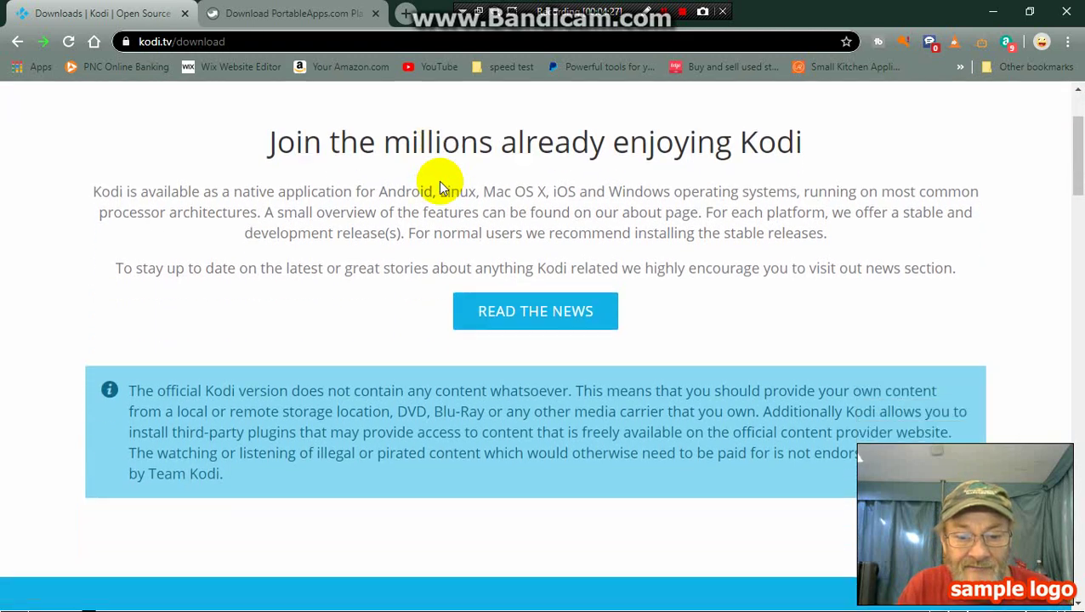
pyautogui.scroll(-1, 440, 188)
pyautogui.scroll(-1, 440, 187)
pyautogui.scroll(-1, 439, 187)
pyautogui.scroll(-3, 439, 187)
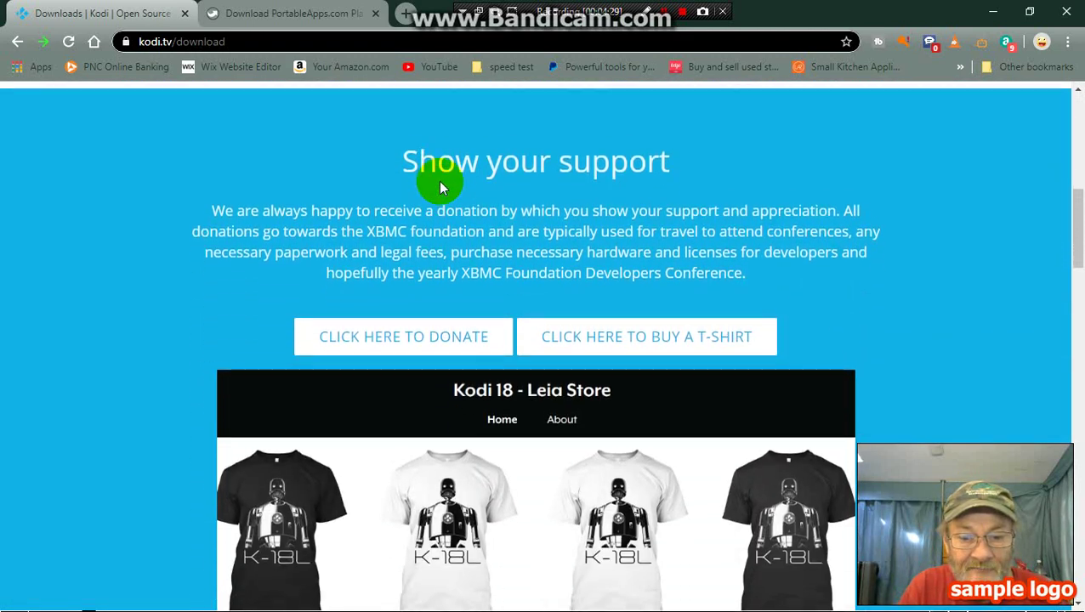
pyautogui.scroll(-1, 440, 187)
pyautogui.scroll(-1, 441, 185)
pyautogui.scroll(-2, 441, 186)
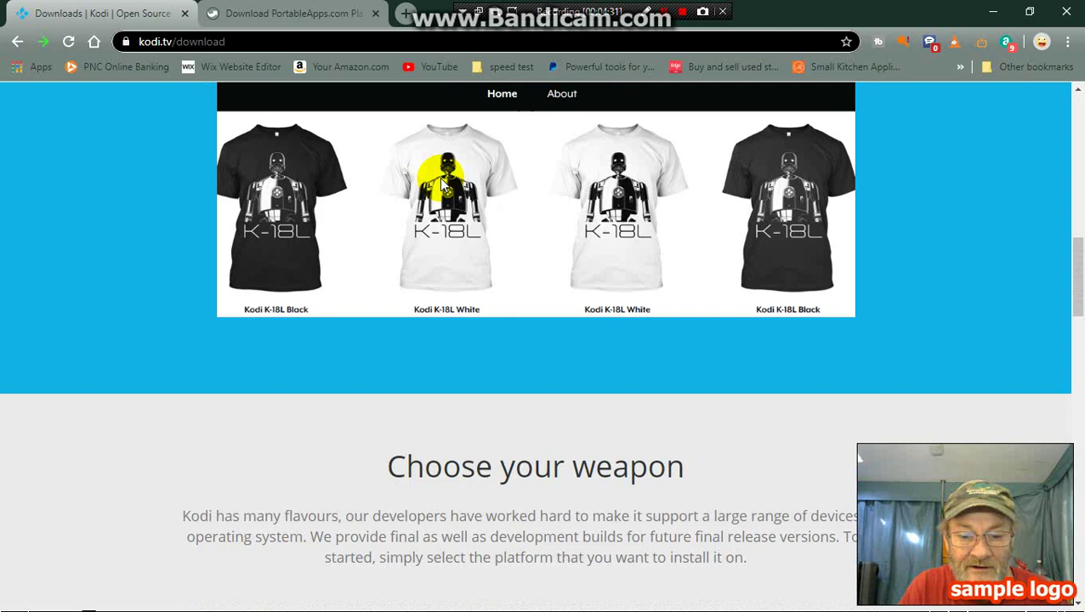
pyautogui.scroll(-2, 440, 186)
pyautogui.scroll(-2, 441, 185)
pyautogui.scroll(-1, 441, 185)
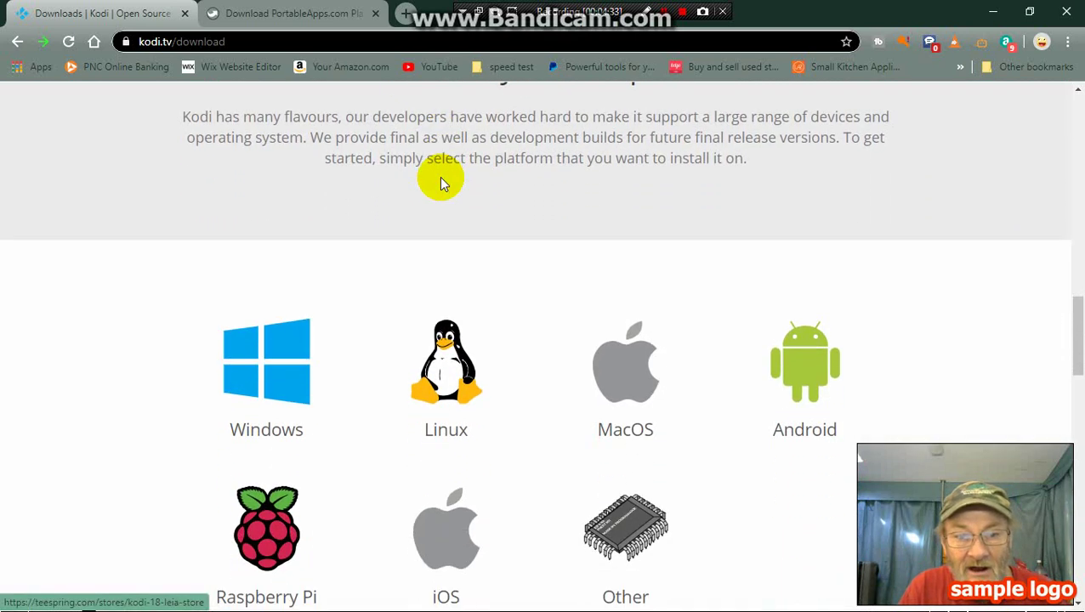
pyautogui.scroll(-2, 442, 185)
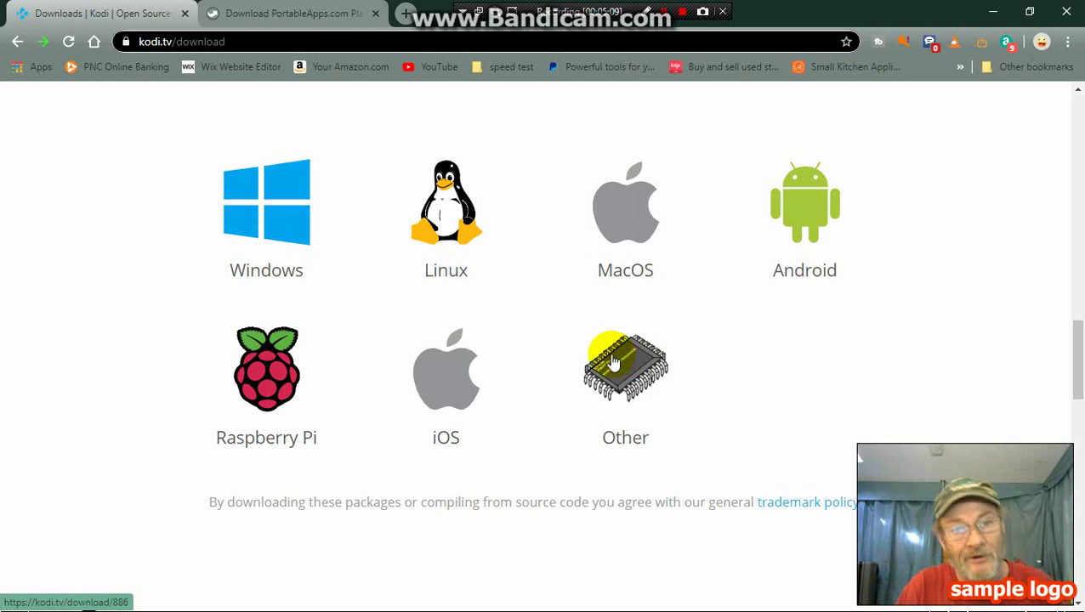
# - Return to the PortableApps.com tab showing the Version 16.1 Windows download
pyautogui.click(316, 20)
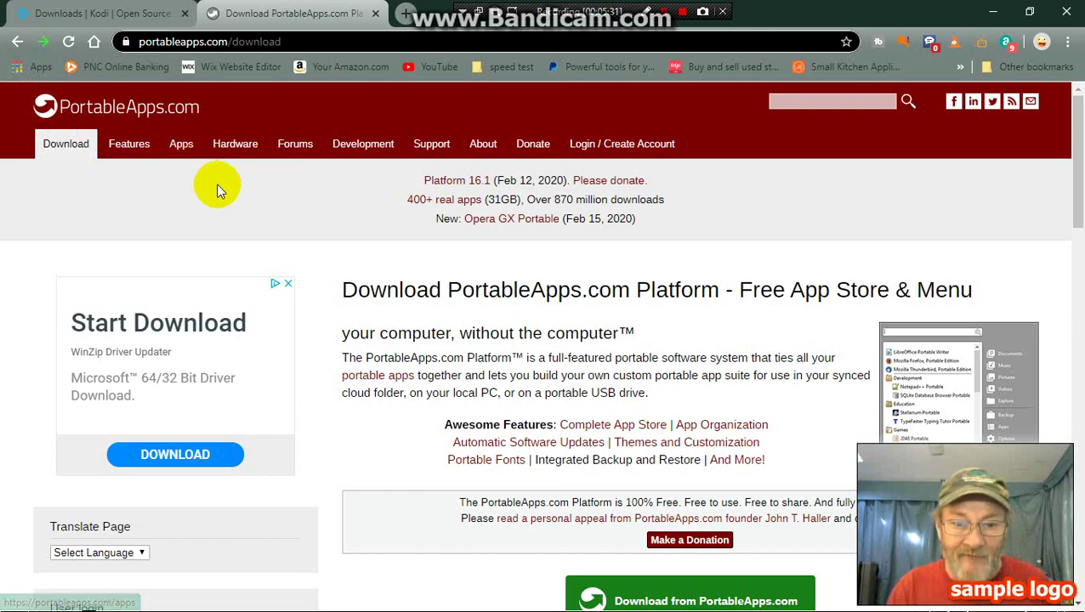
pyautogui.scroll(-2, 375, 200)
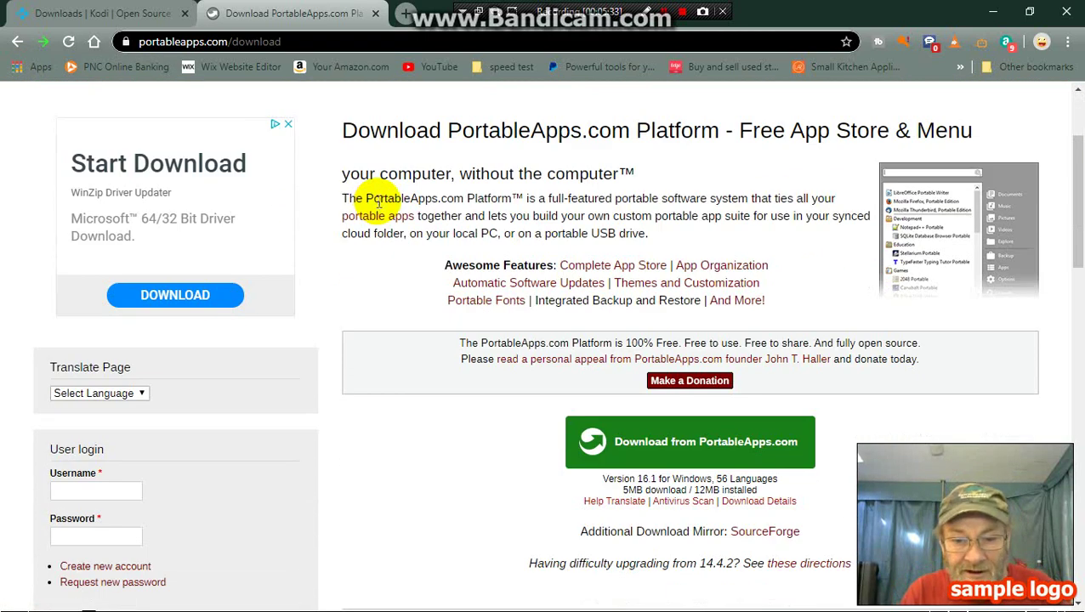
pyautogui.scroll(-2, 376, 203)
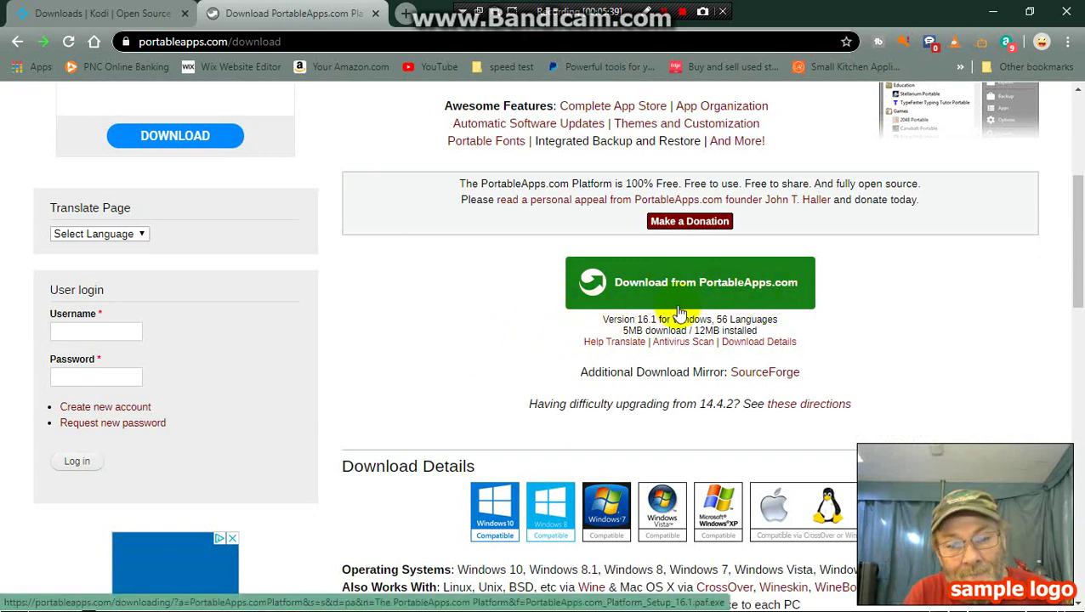
# - Request the PortableApps.com Platform 16.1 installer via the green Download button
pyautogui.click(646, 298)
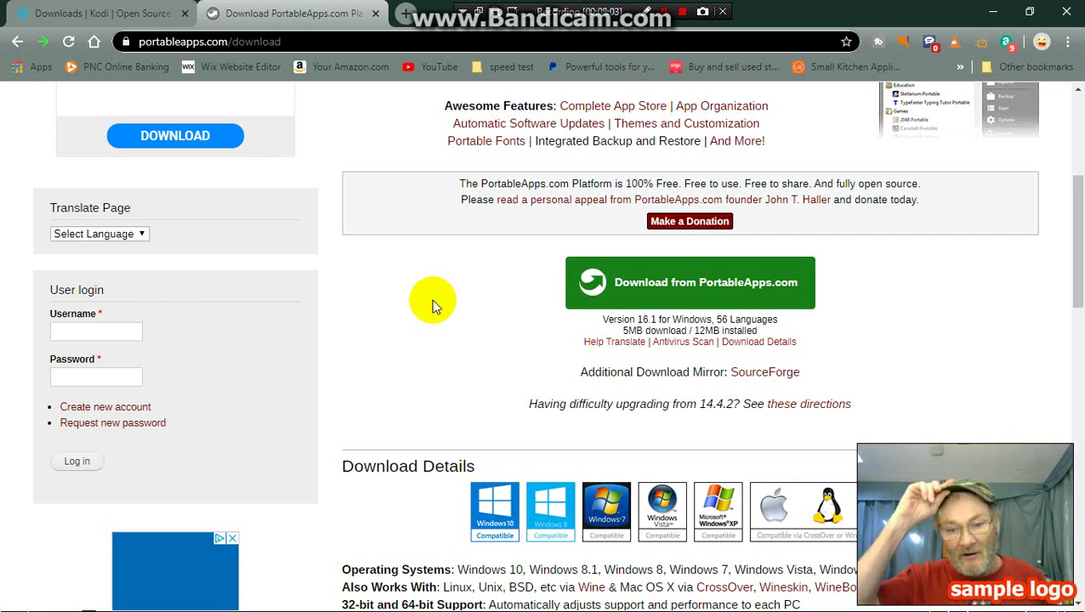
pyautogui.scroll(1, 434, 306)
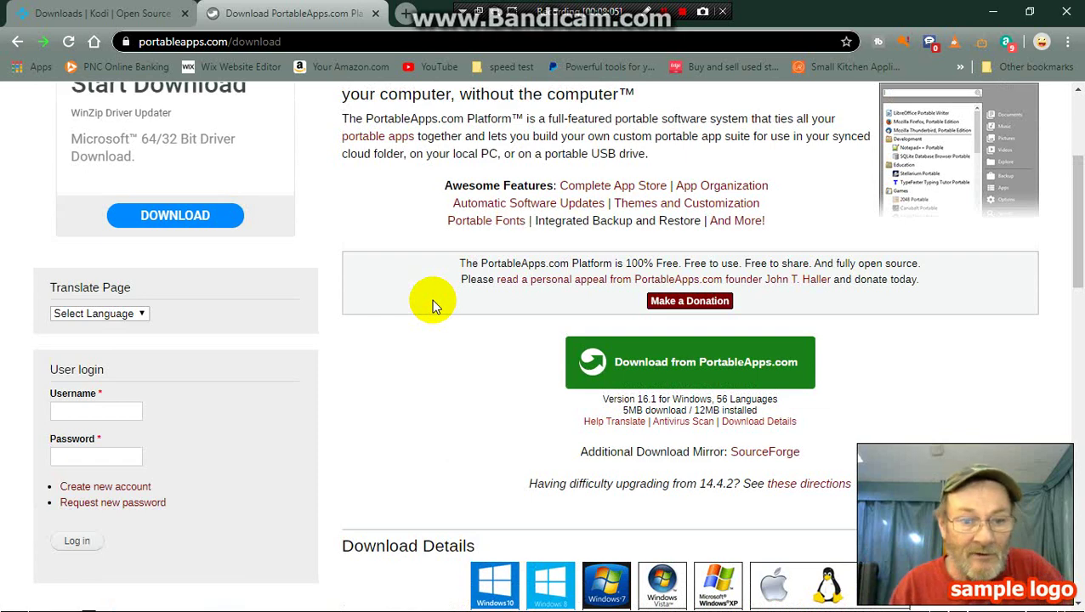